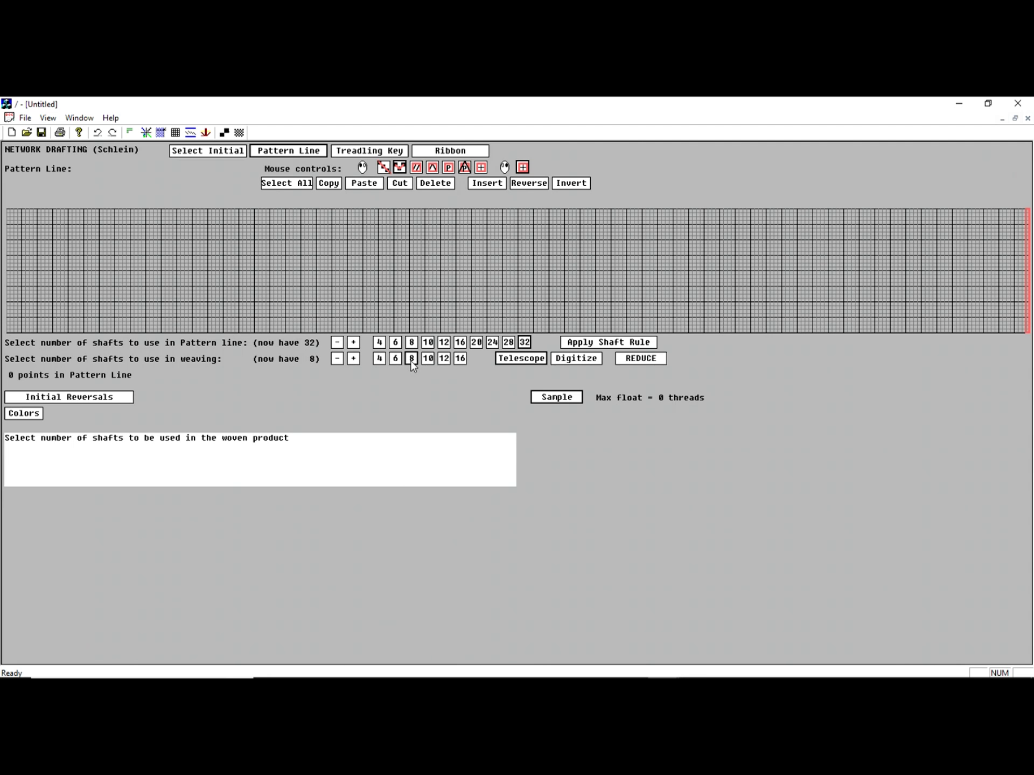
Draw a freehand wave about 116 points long as the pattern line and zoom out to view the sample's repeats.
mouse_move(138, 320)
left_mouse_down()
mouse_move(215, 248)
mouse_move(273, 237)
mouse_move(384, 297)
mouse_move(429, 304)
mouse_move(484, 307)
mouse_move(585, 267)
left_mouse_up()
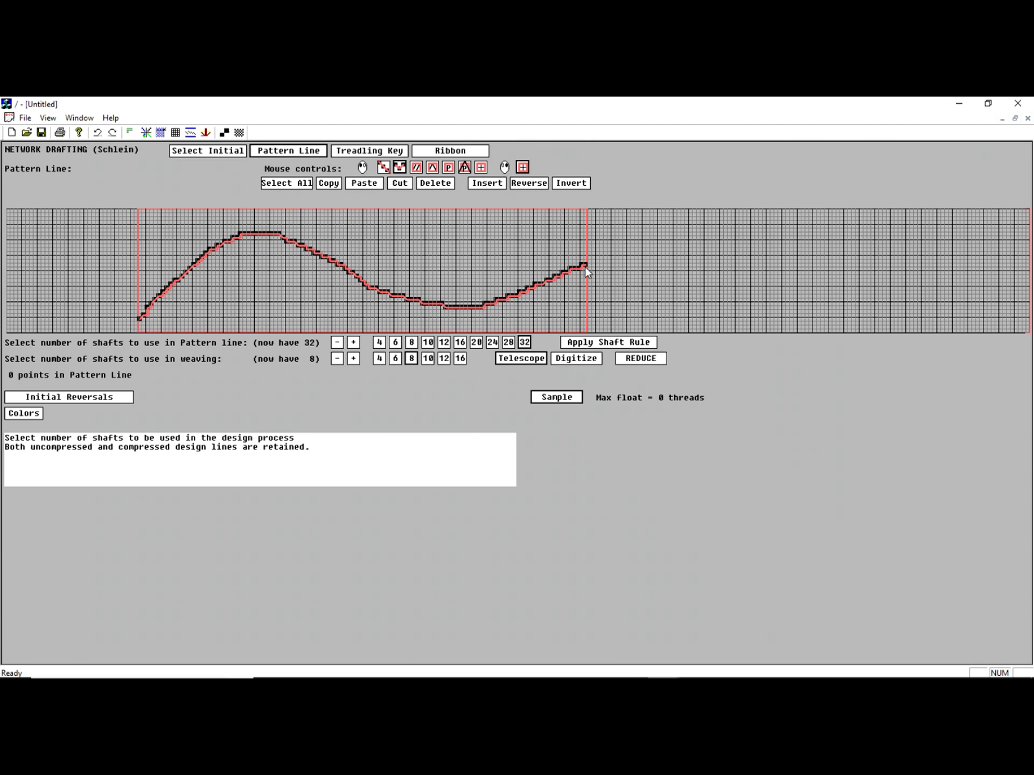
left_click_drag(585, 266, 585, 266)
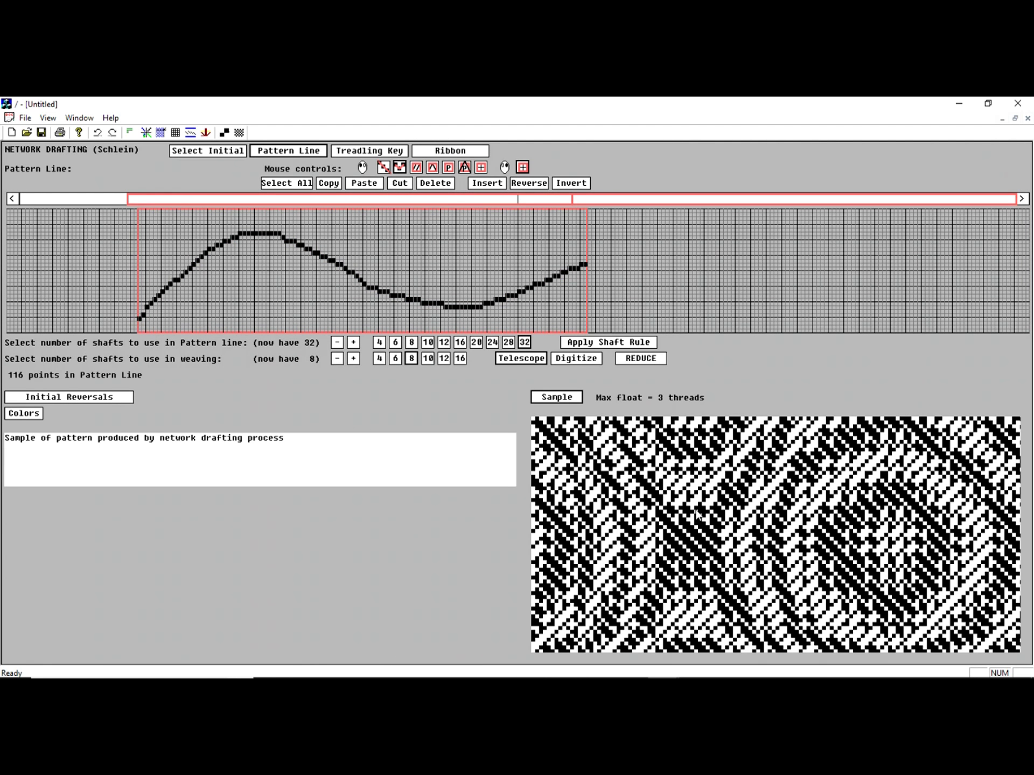
left_click(771, 523)
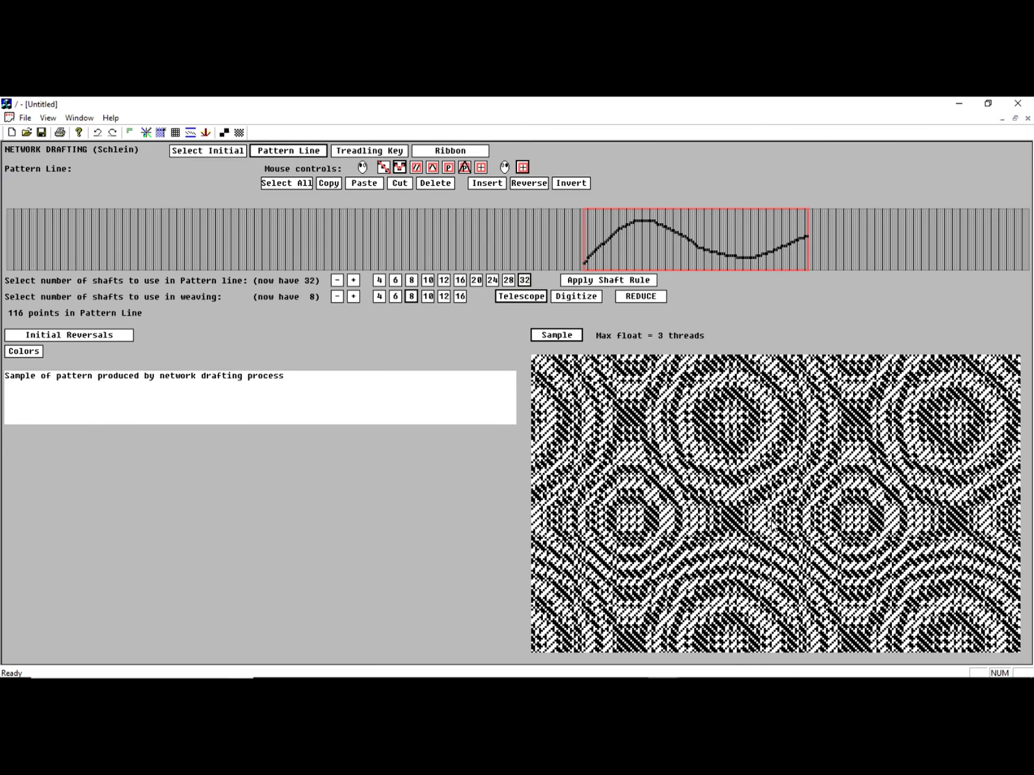
left_click(772, 522)
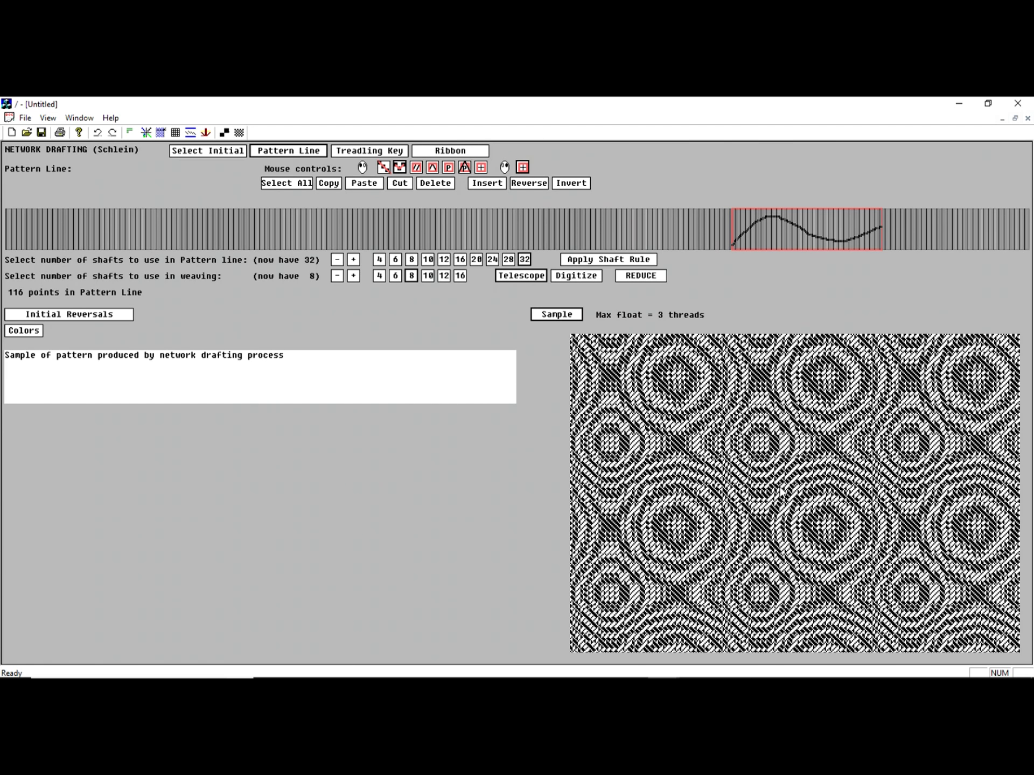
left_click(781, 490)
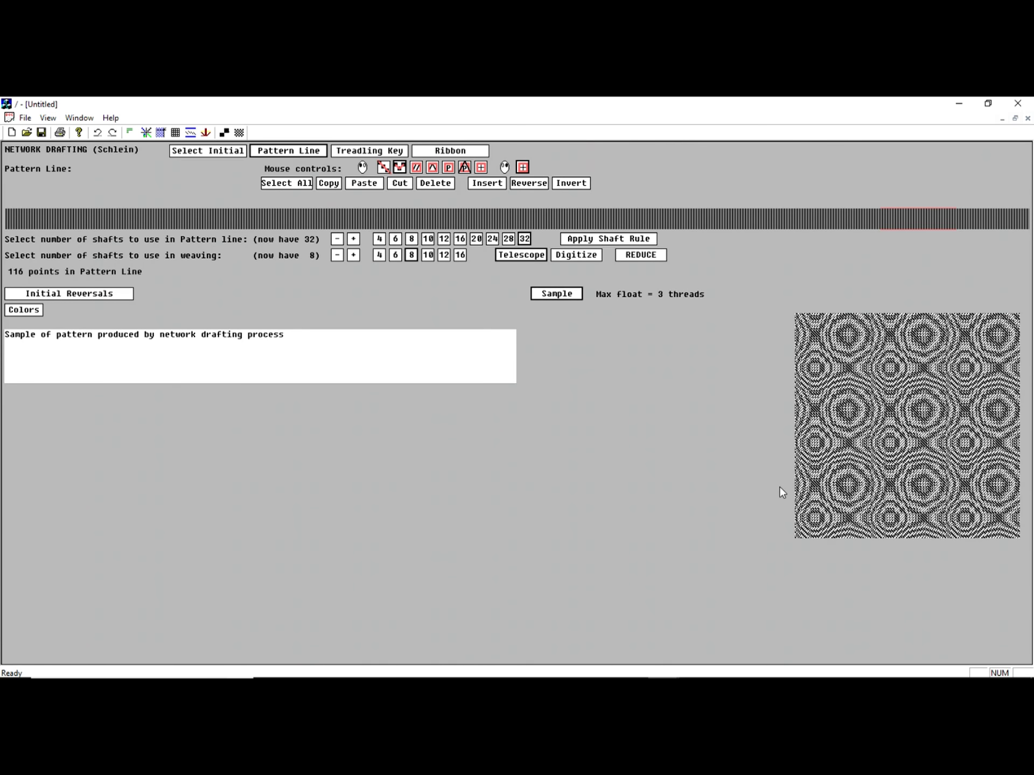
Redraw the second half of the pattern line as a dip and a second hump, making the line about 118 points long.
scroll(764, 484, "up", 3)
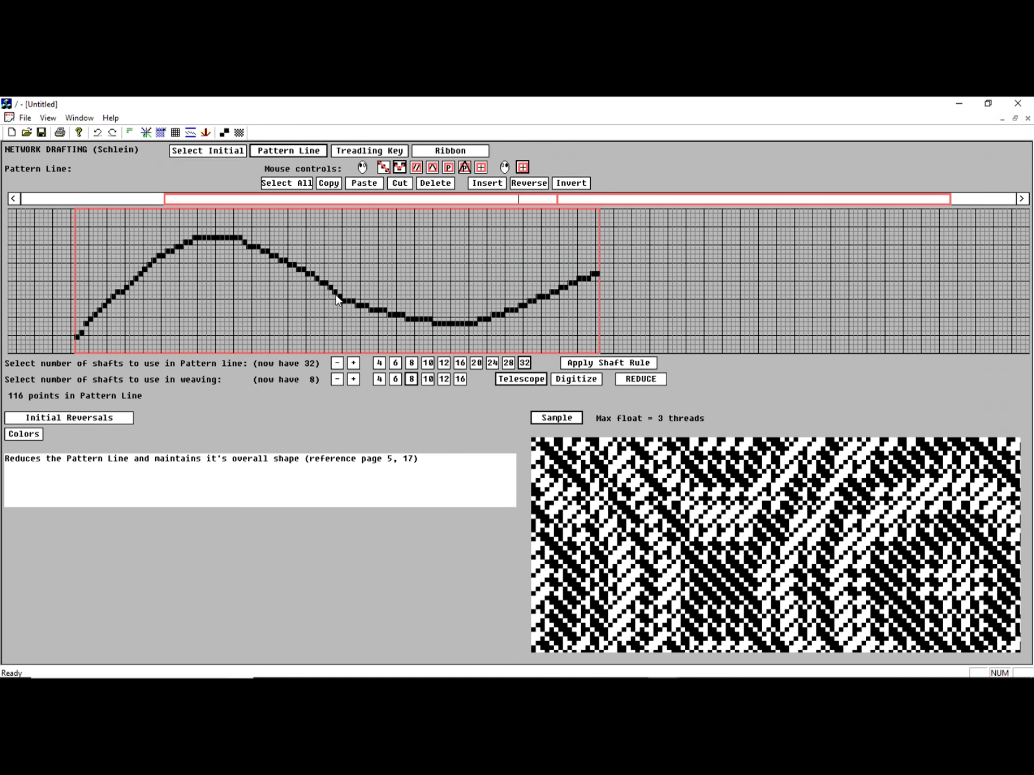
mouse_move(335, 295)
left_mouse_down()
mouse_move(367, 298)
mouse_move(431, 238)
mouse_move(462, 230)
mouse_move(606, 305)
left_mouse_up()
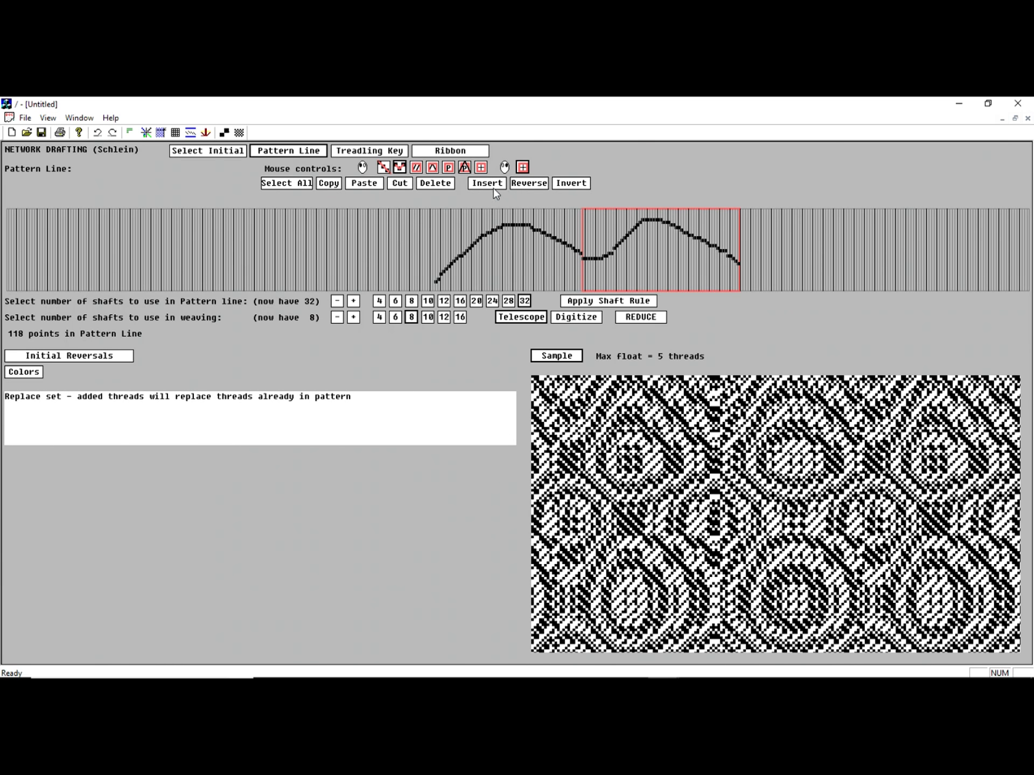
Try reversing and inverting the selected second half of the pattern line.
left_click(528, 184)
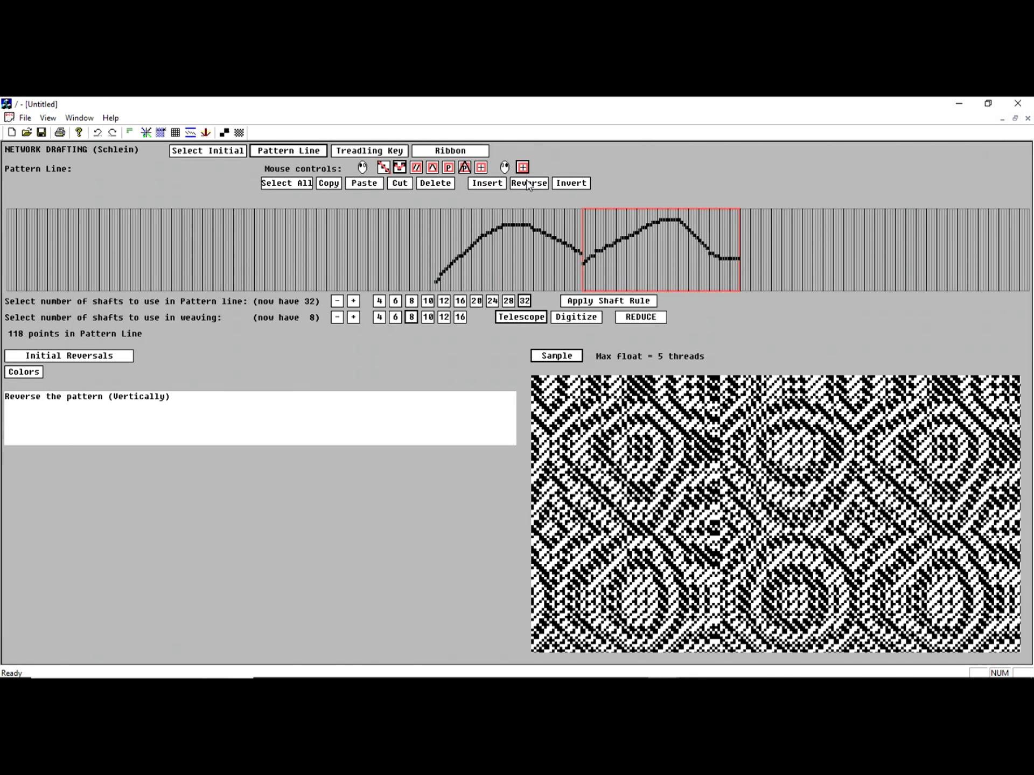
left_click(573, 184)
left_click(574, 184)
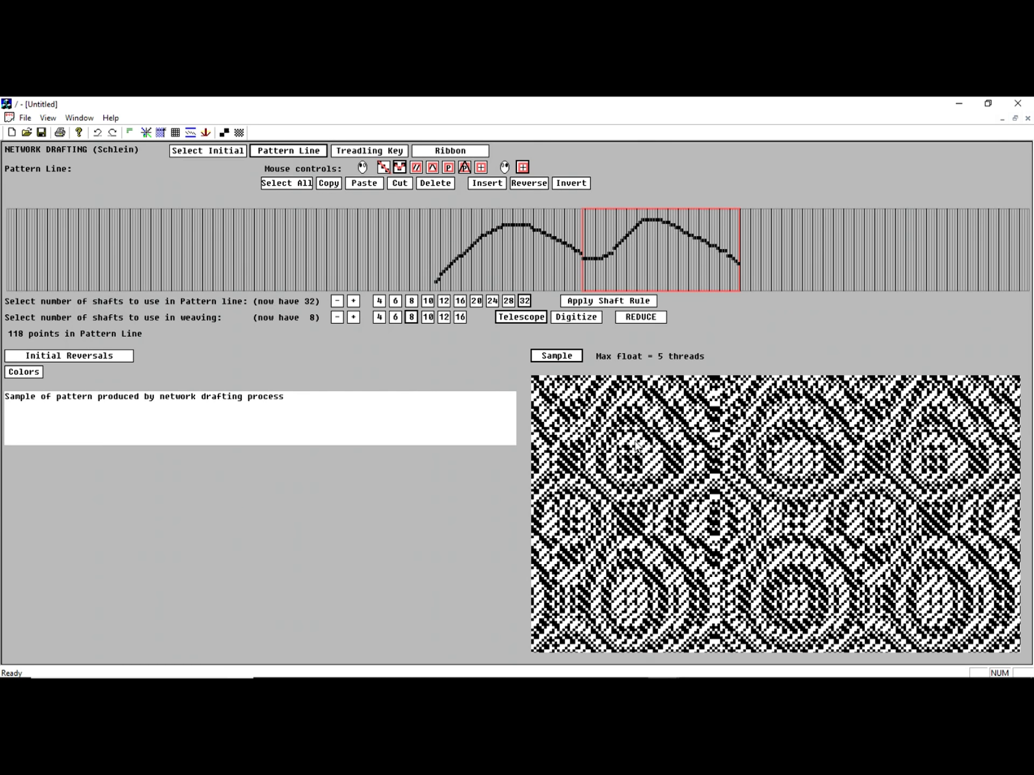
mouse_move(637, 303)
left_click(622, 306)
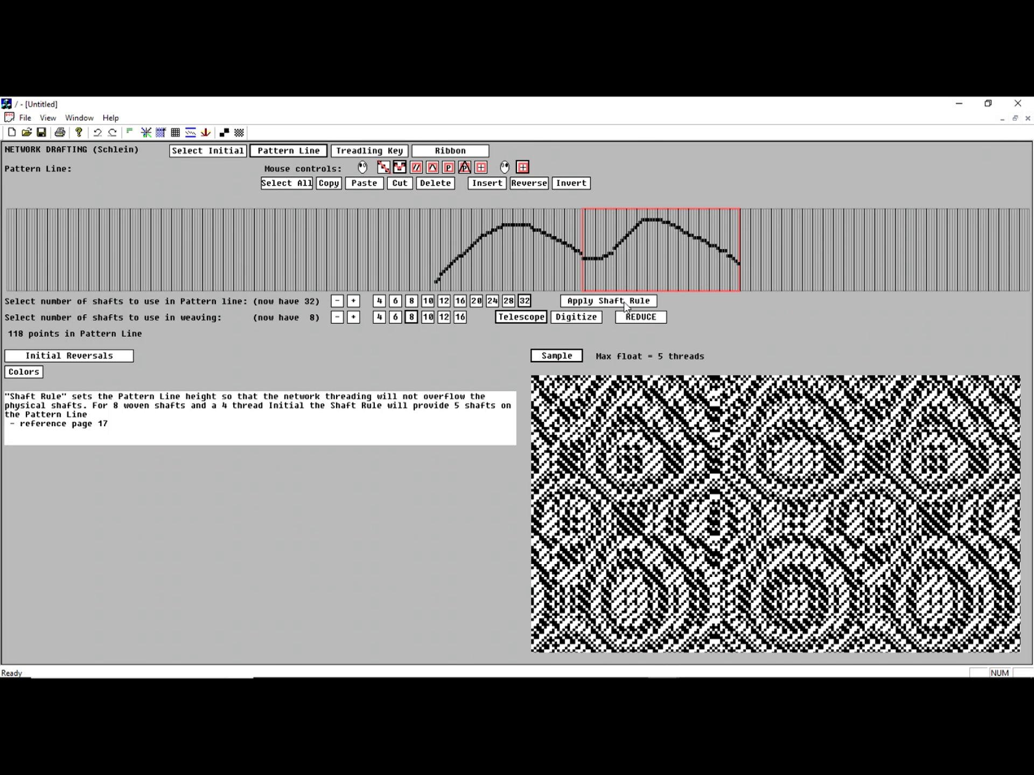
mouse_move(629, 322)
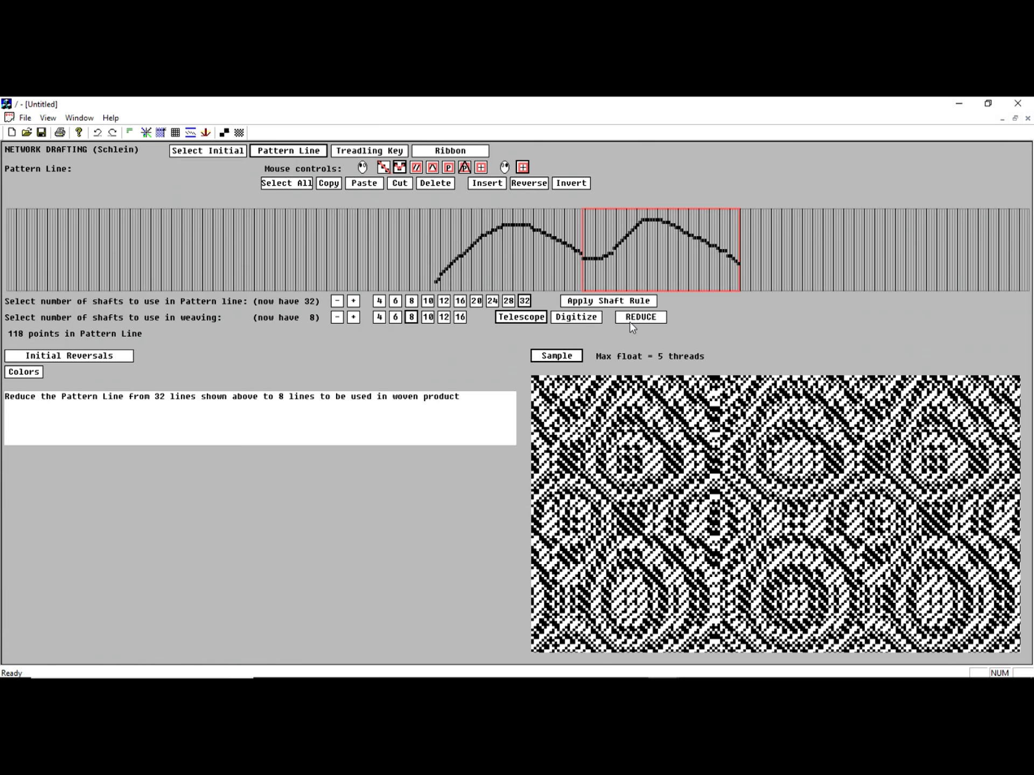
left_click(579, 320)
left_click(540, 323)
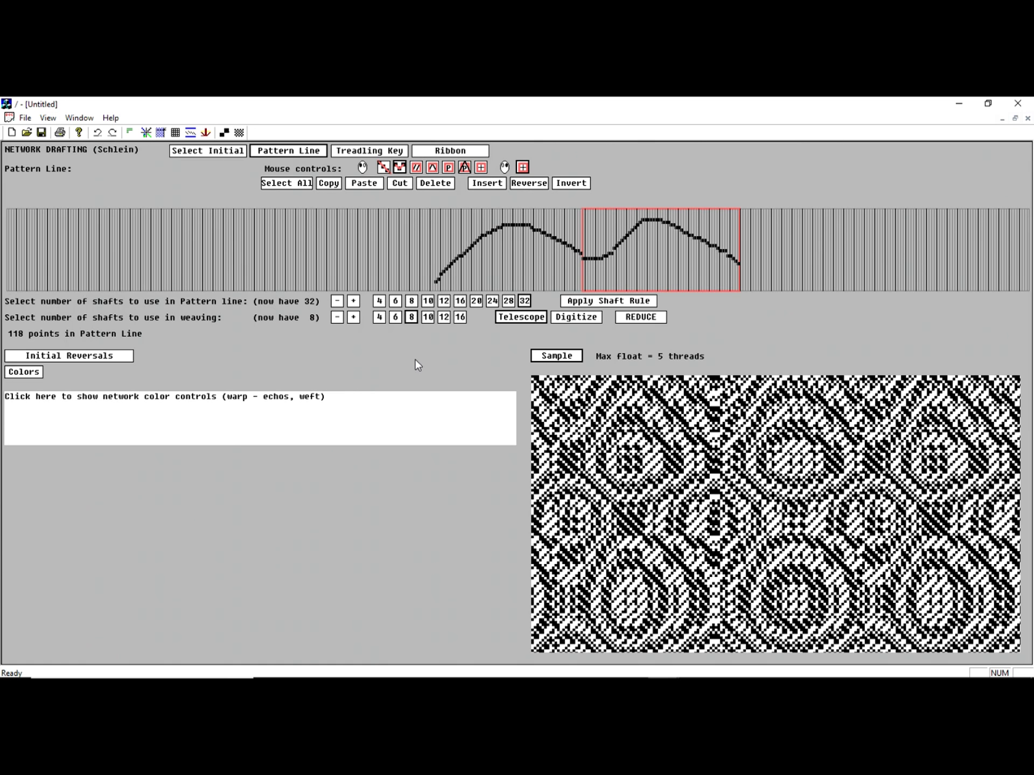
Edit the treadling keys: fill row 4 column 2 and row 2 column 3 of the background key, toggle row 2 column 3 of ribbon 1's key.
left_click(386, 152)
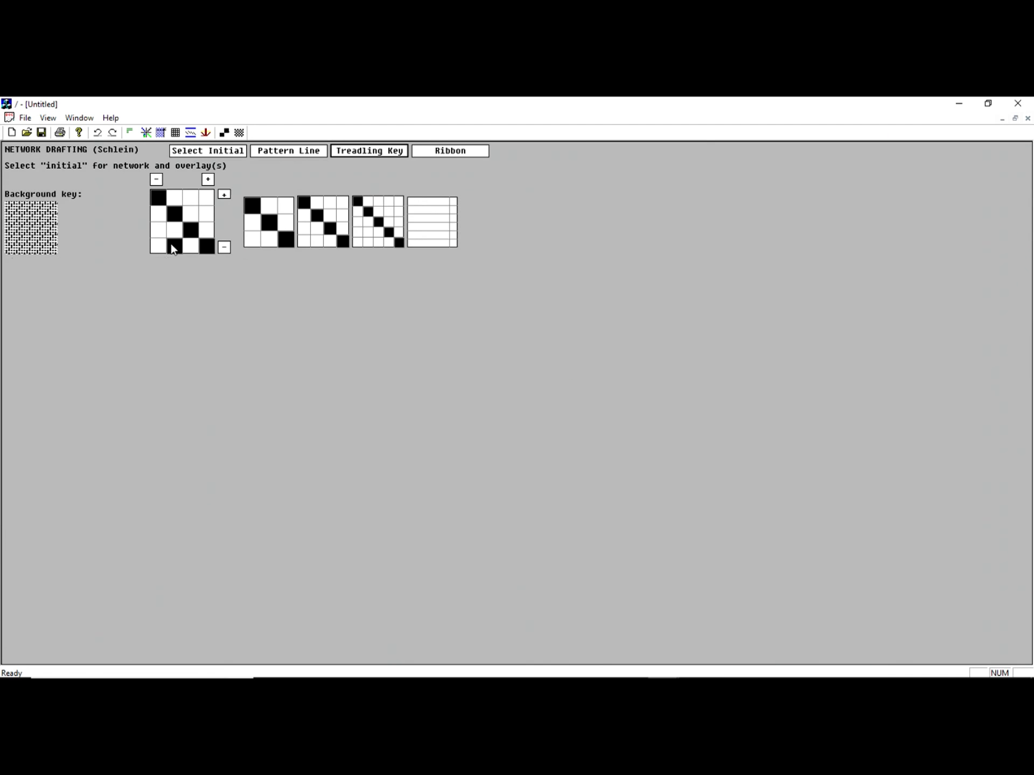
left_click(186, 214)
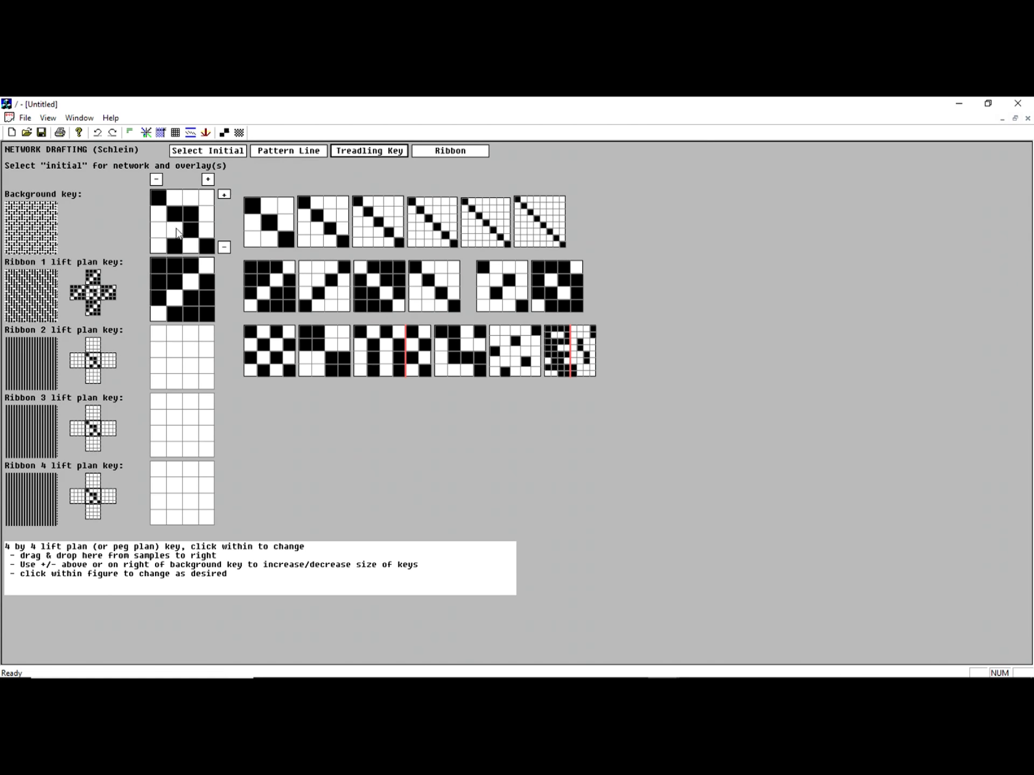
left_click(191, 282)
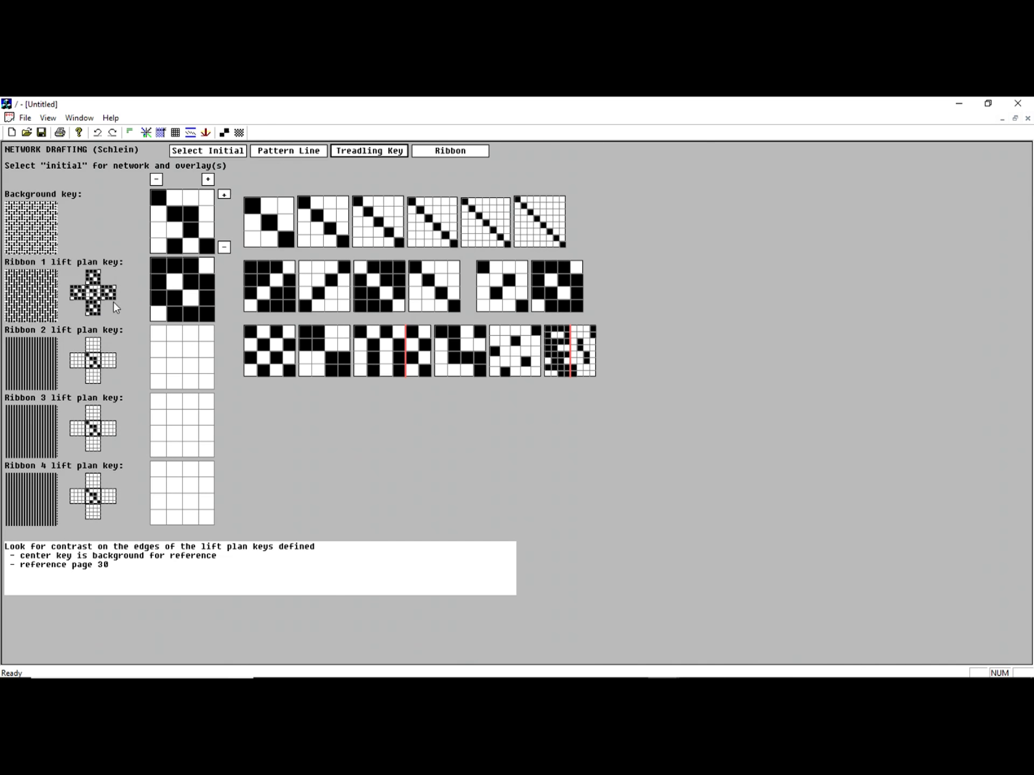
Open the ribbon stage, view the other overlay ribbons and return to ribbon 1.
left_click(423, 151)
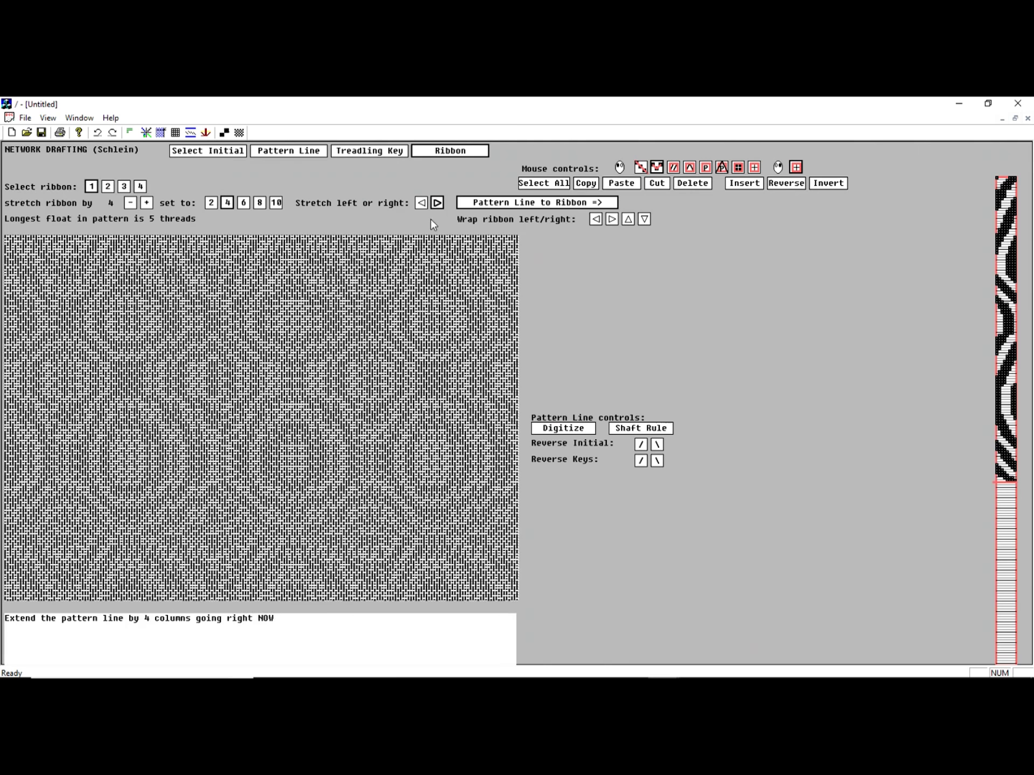
left_click(123, 187)
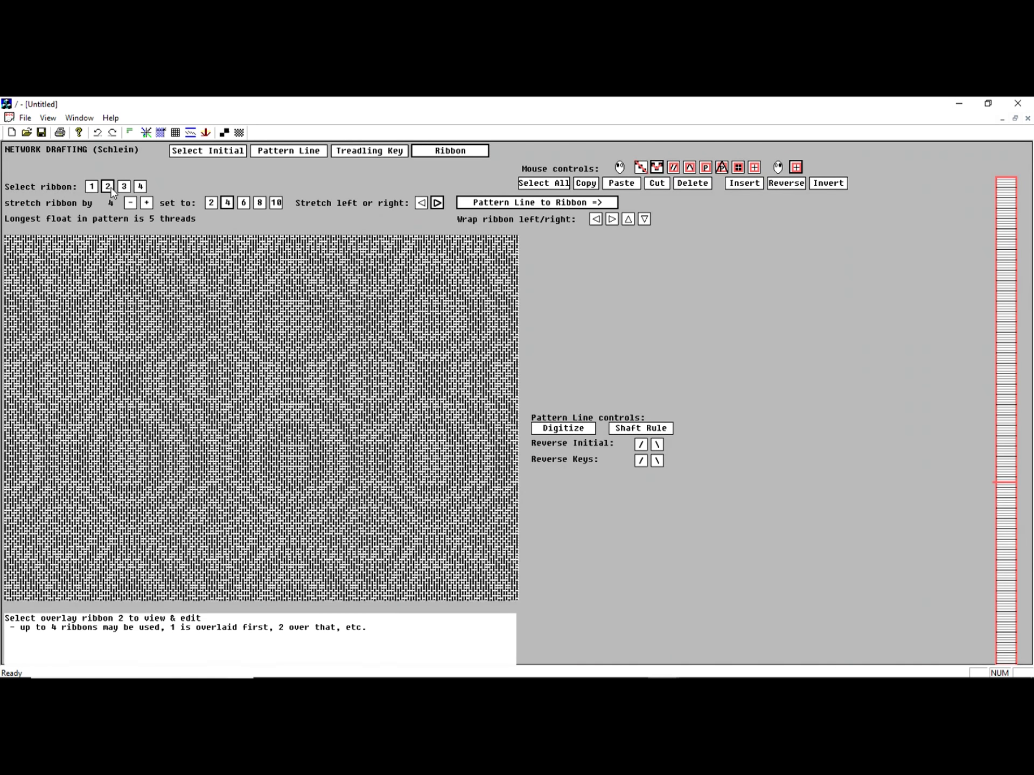
left_click(95, 190)
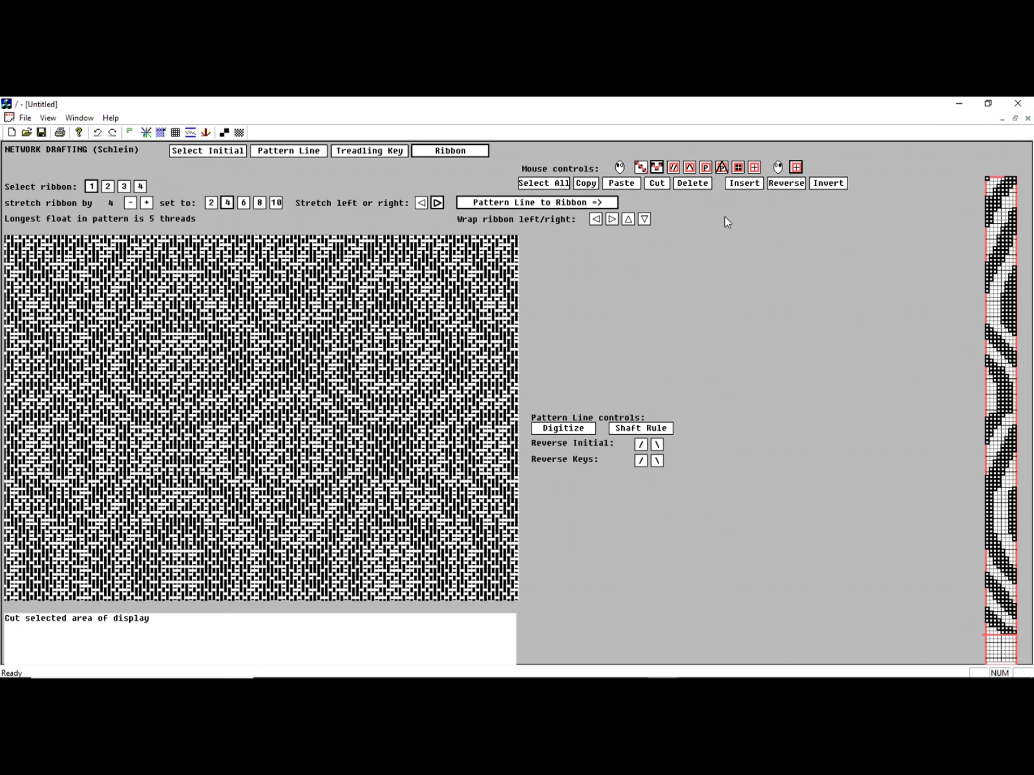
Wrap ribbon 1 to the right one column at a time through its full width, comparing the sample patterns.
left_click(612, 221)
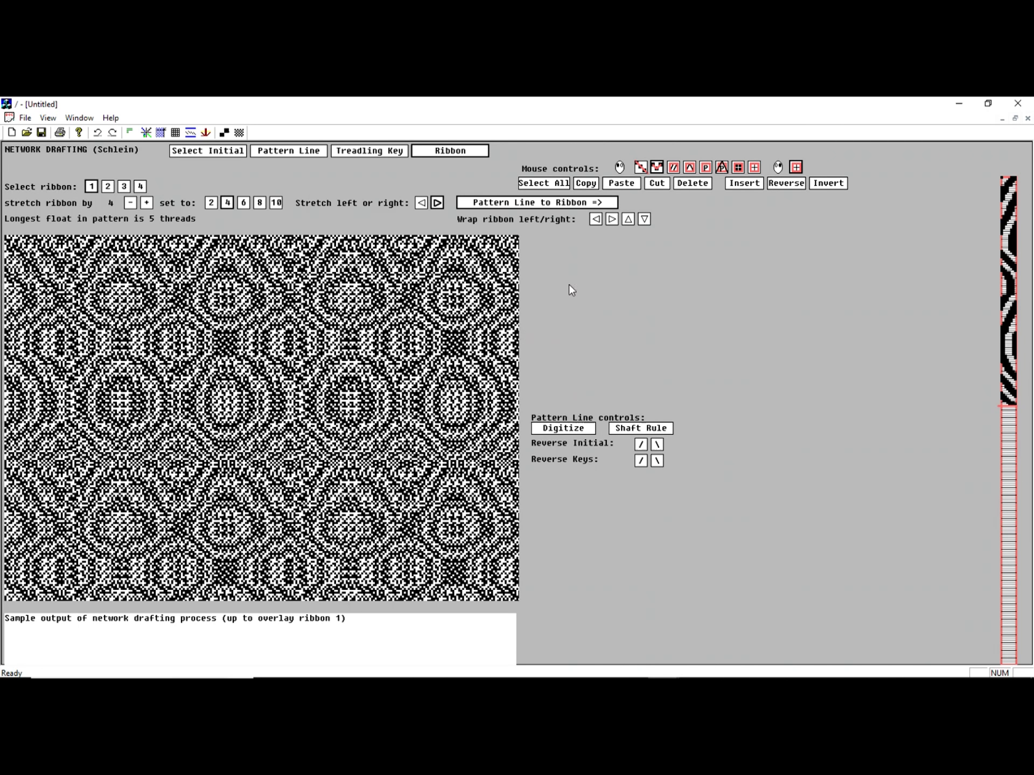
left_click(612, 221)
left_click(612, 219)
left_click(613, 220)
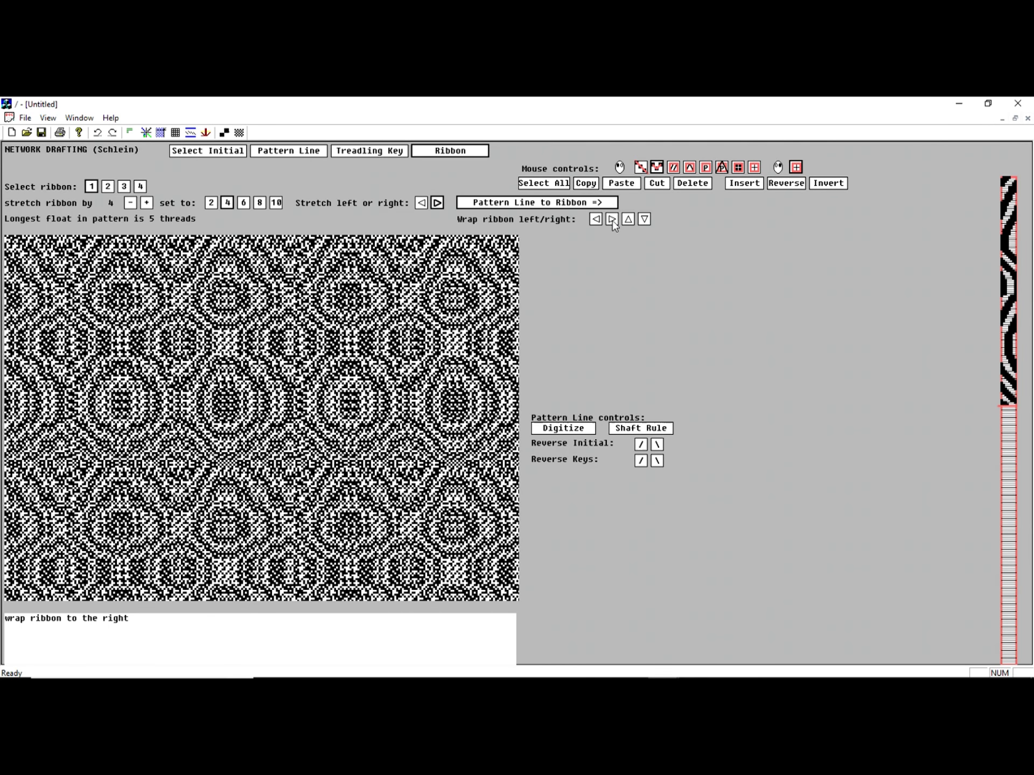
left_click(612, 219)
left_click(613, 220)
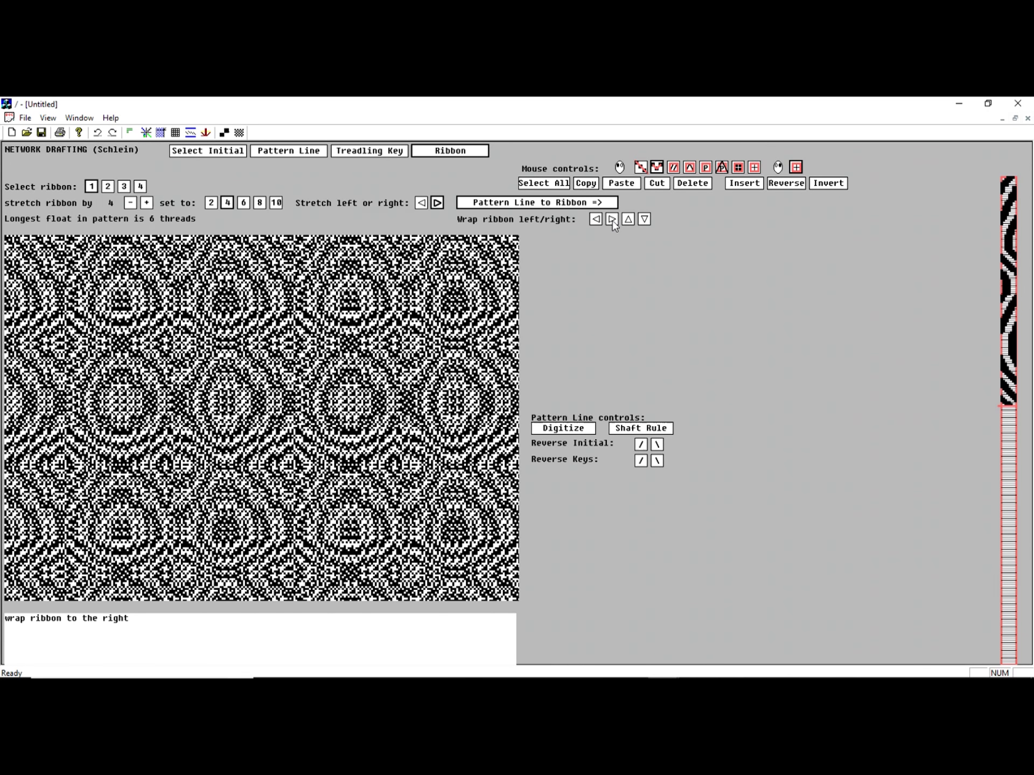
left_click(613, 219)
left_click(612, 220)
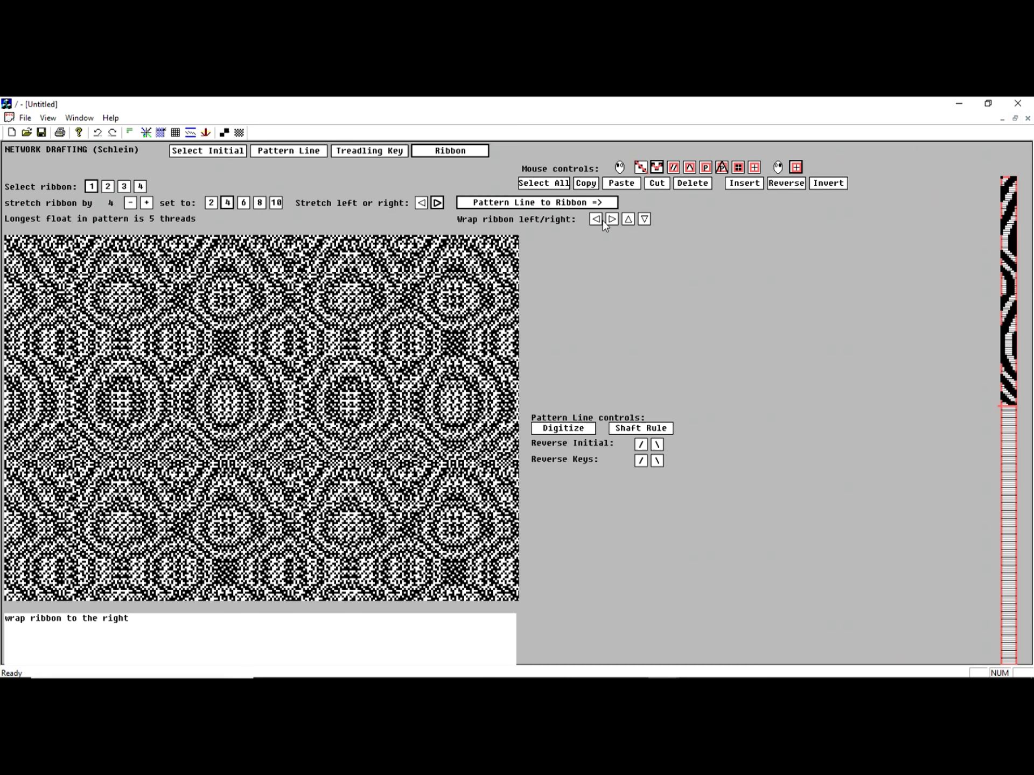
Wrap ribbon 1 three columns to the left and one column back to the right.
left_click(597, 219)
left_click(596, 220)
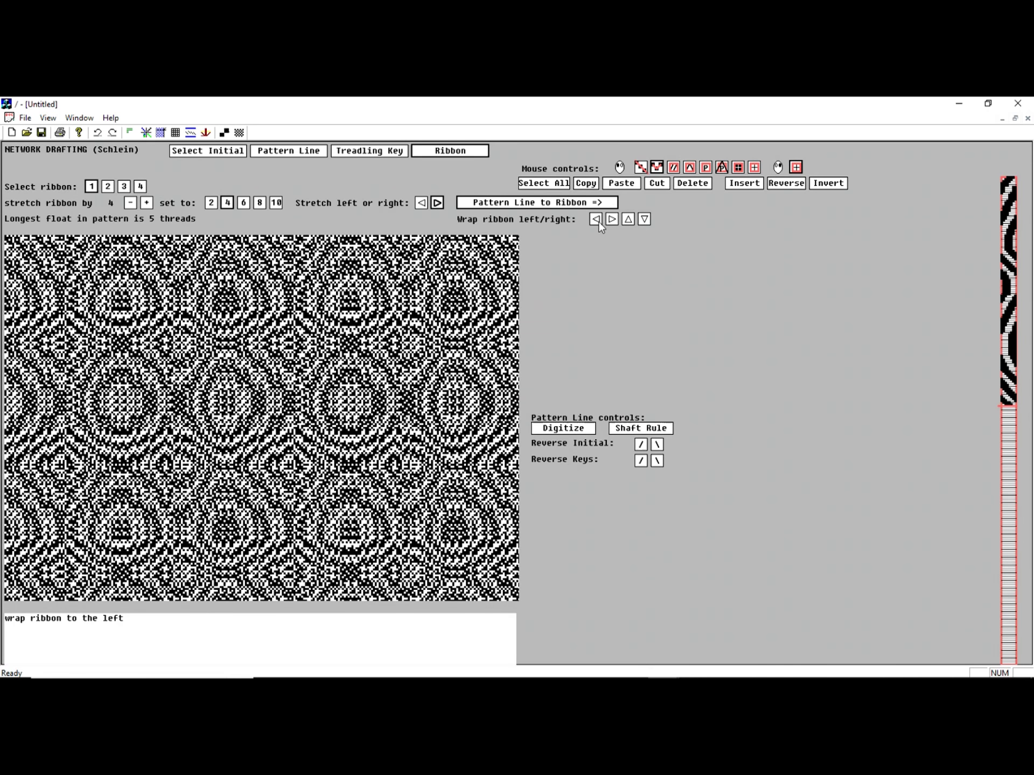
left_click(596, 220)
left_click(612, 219)
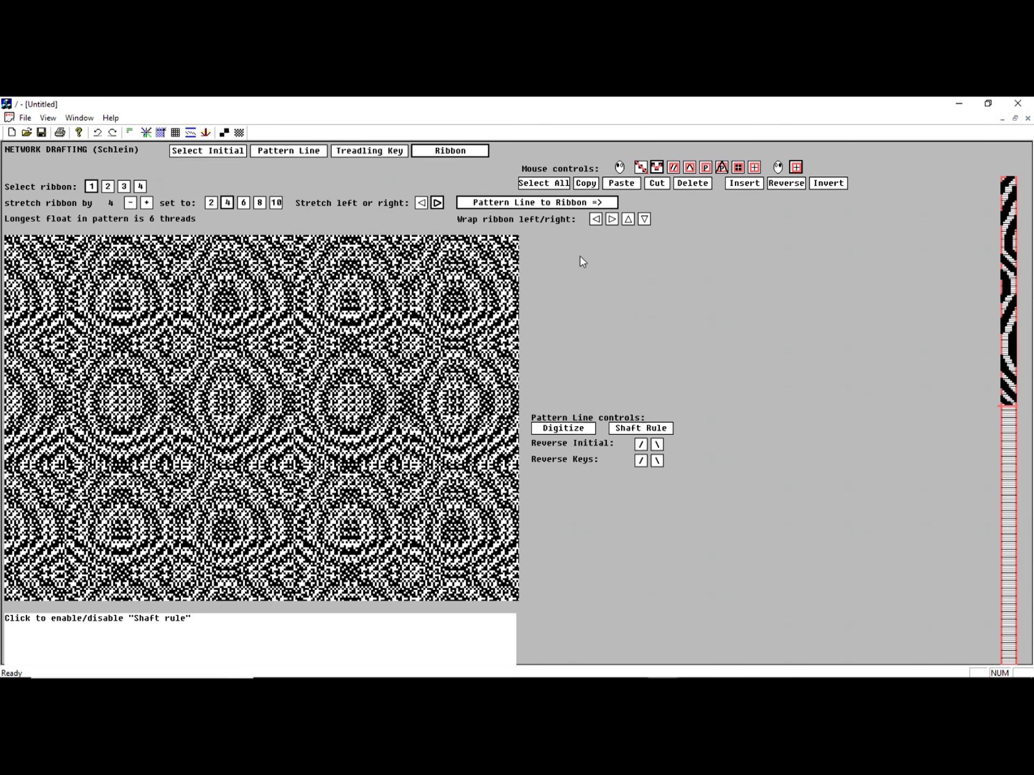
Show the complete weaving draft with its edit commands and save it as a new file named test.
left_click(146, 133)
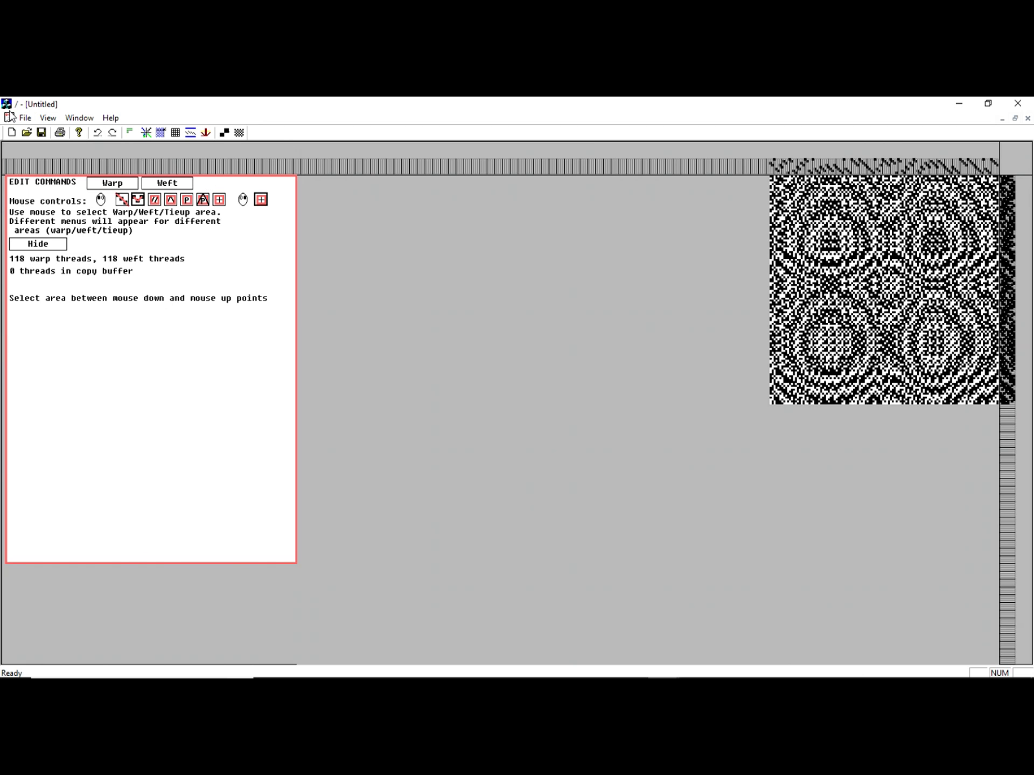
left_click(26, 117)
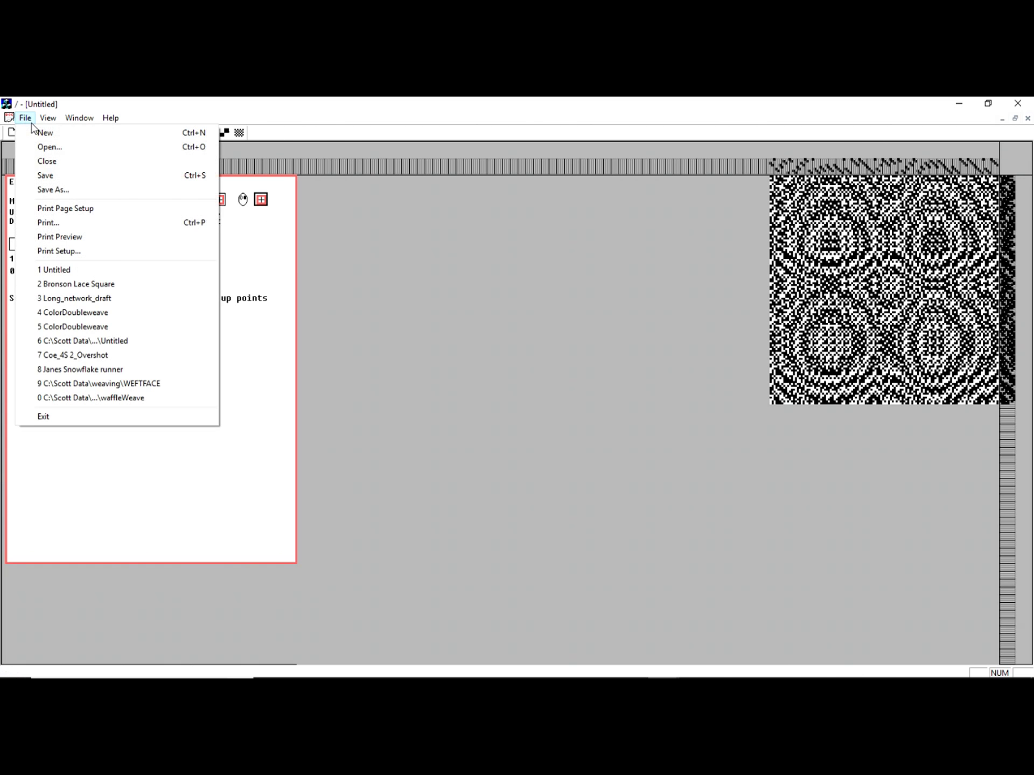
left_click(48, 190)
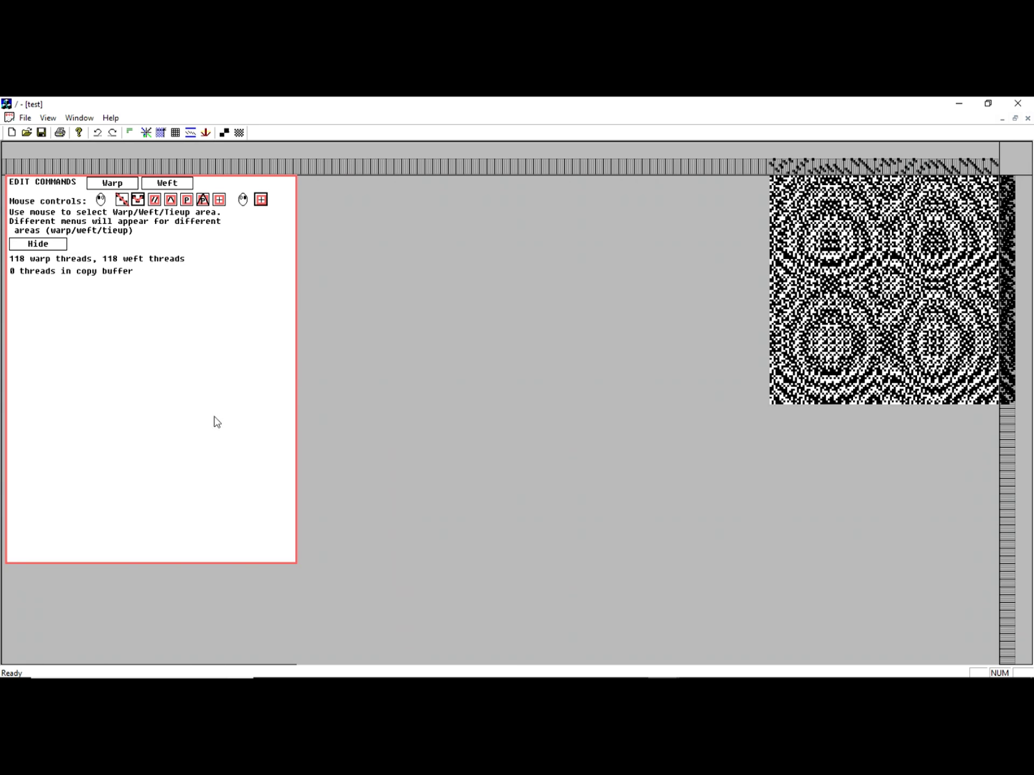
Close the draft and reopen the saved file test.
left_click(1027, 118)
left_click(11, 118)
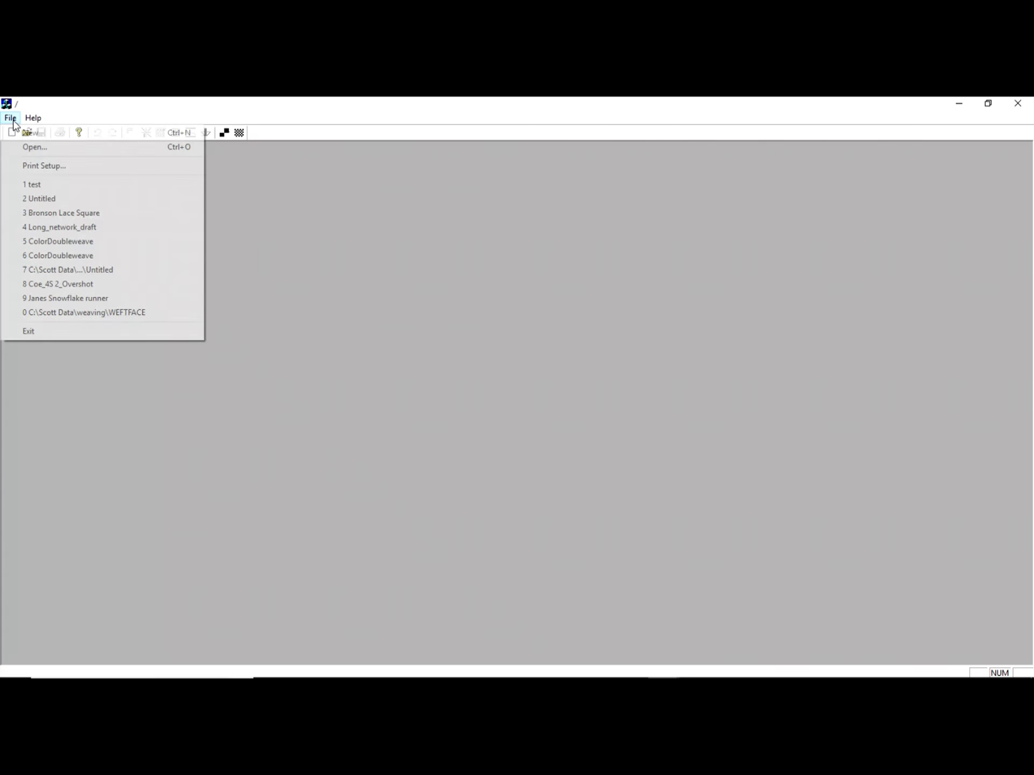
left_click(65, 186)
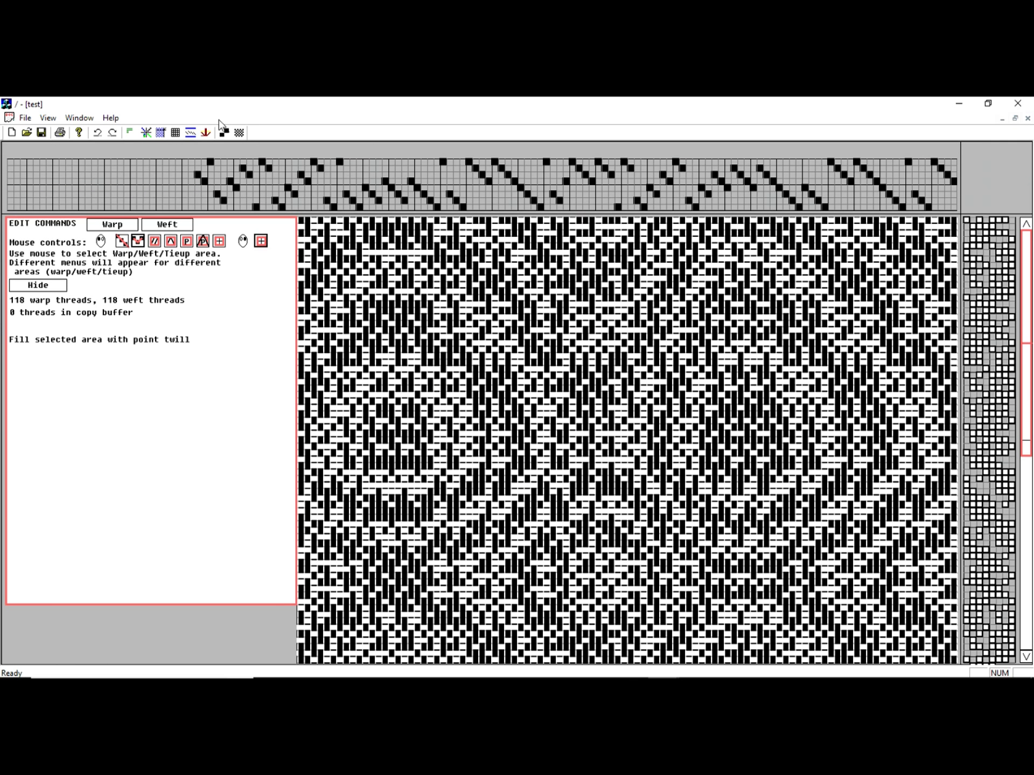
Return to Network Drafting in the reopened file and review its pattern line, treadling keys and ribbon.
left_click(189, 134)
left_click(195, 182)
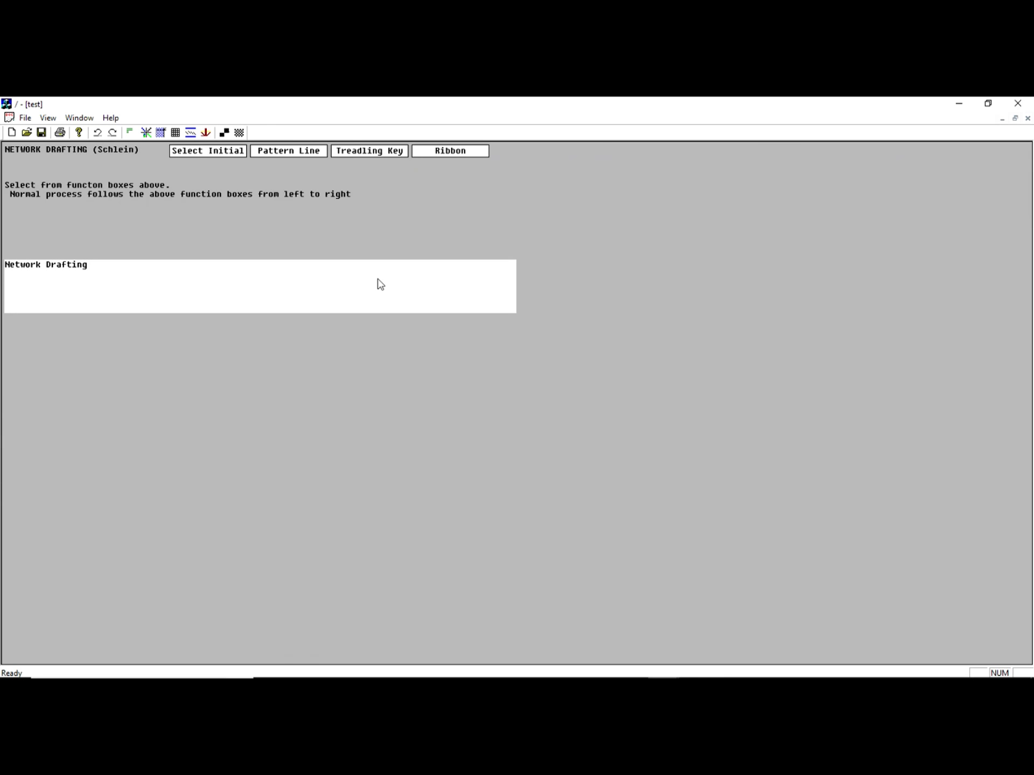
left_click(288, 158)
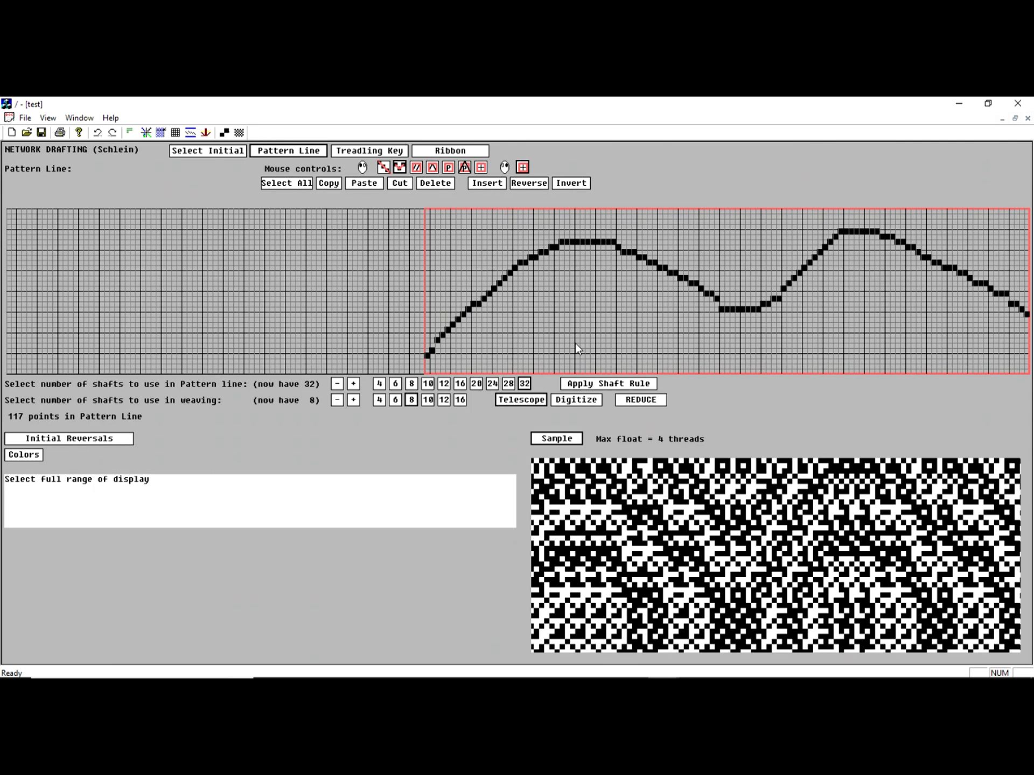
left_click(369, 151)
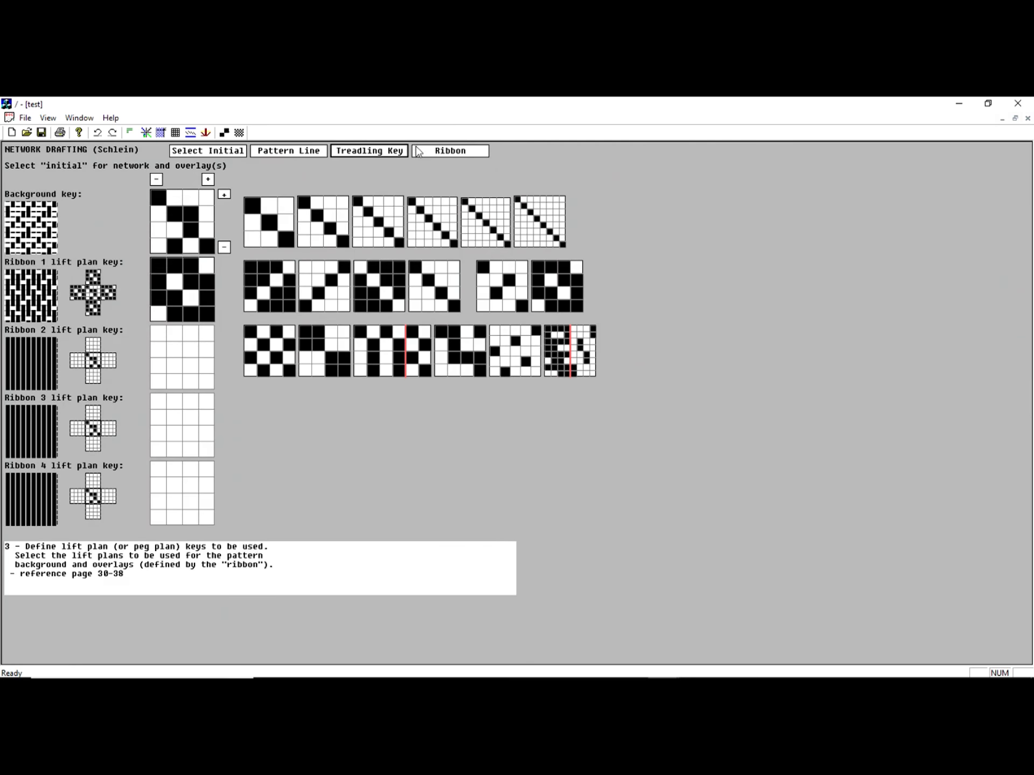
left_click(463, 156)
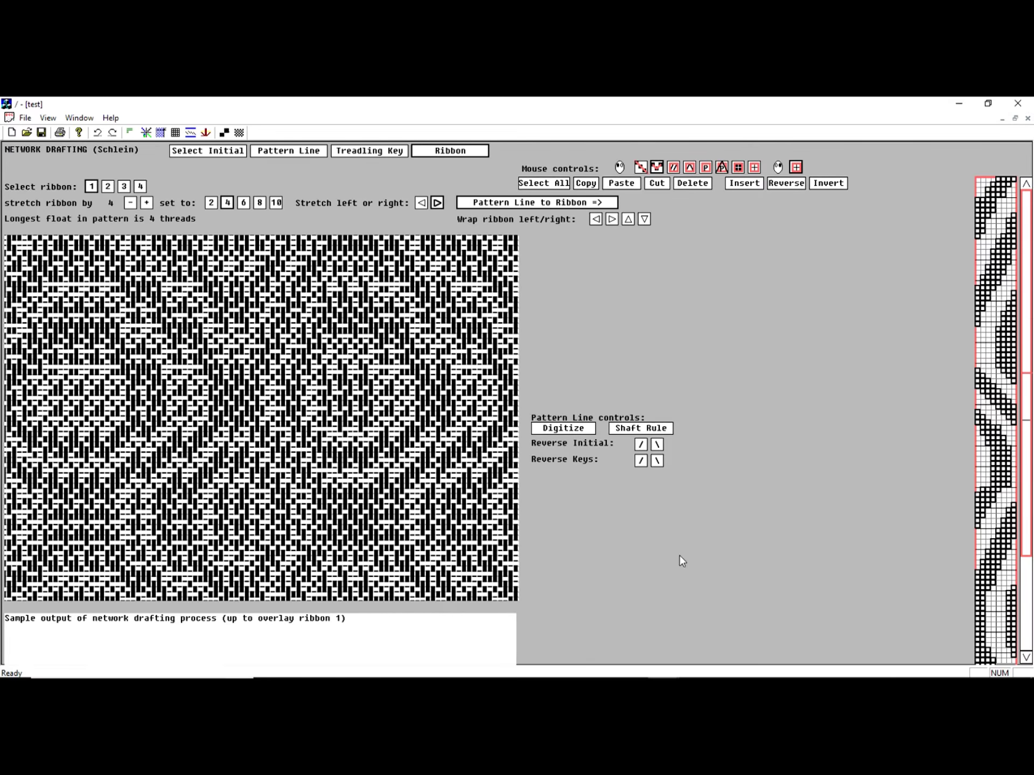